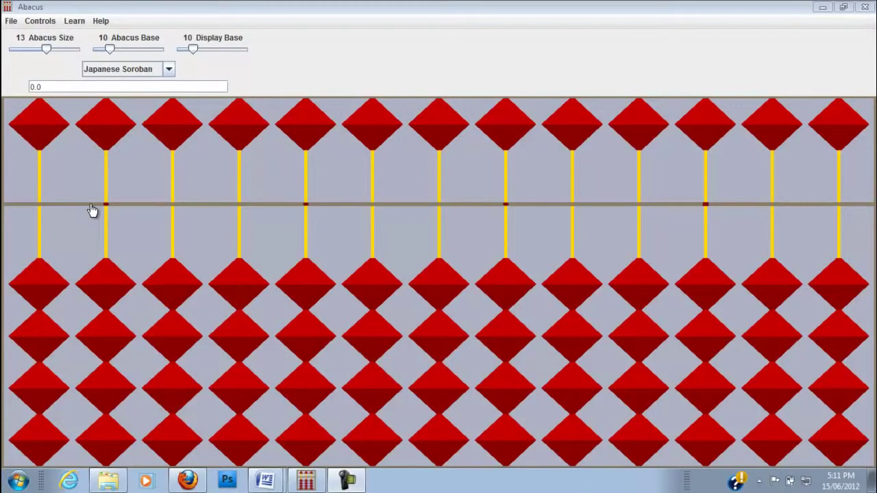
# - Raise two earth beads on the leftmost rod so it shows 2
pyautogui.click(37, 332)
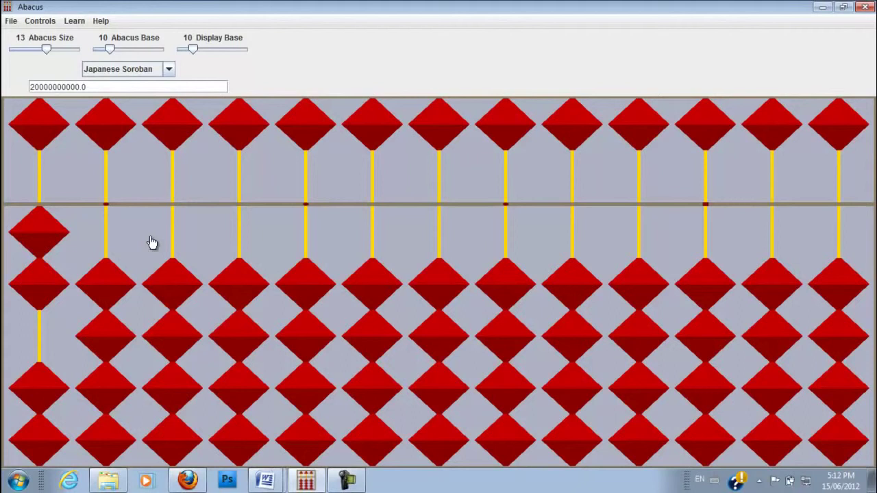
# - Set 4 on the third rod and 8 (five plus three) on the eleventh rod
pyautogui.click(176, 460)
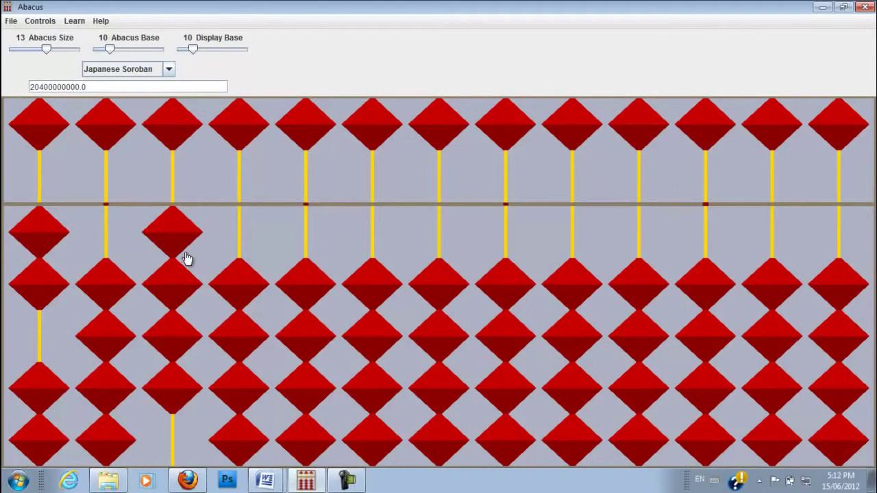
pyautogui.click(714, 151)
pyautogui.click(711, 404)
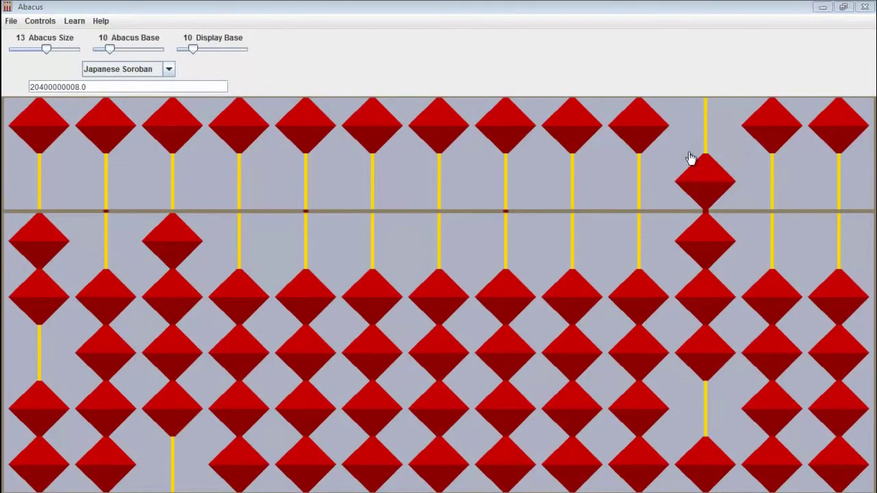
# - Reset the soroban value to 0 to clear every rod
pyautogui.doubleClick(98, 83)
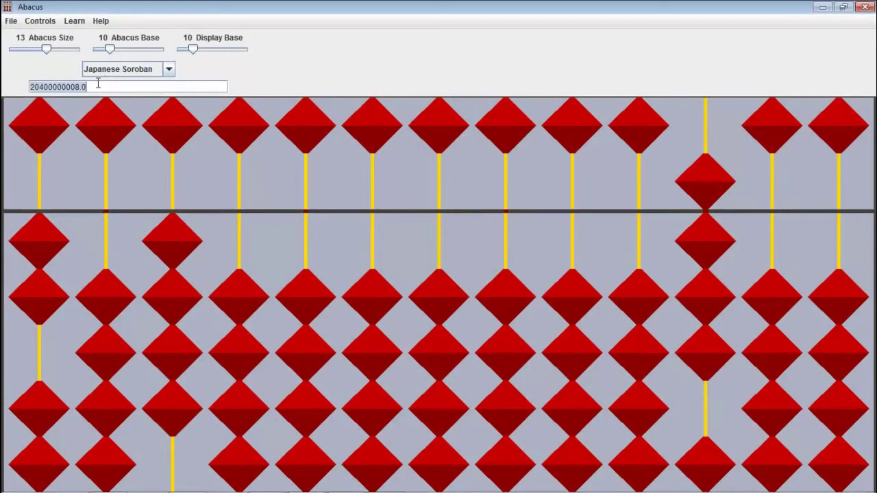
pyautogui.write('0')
pyautogui.press('Return')
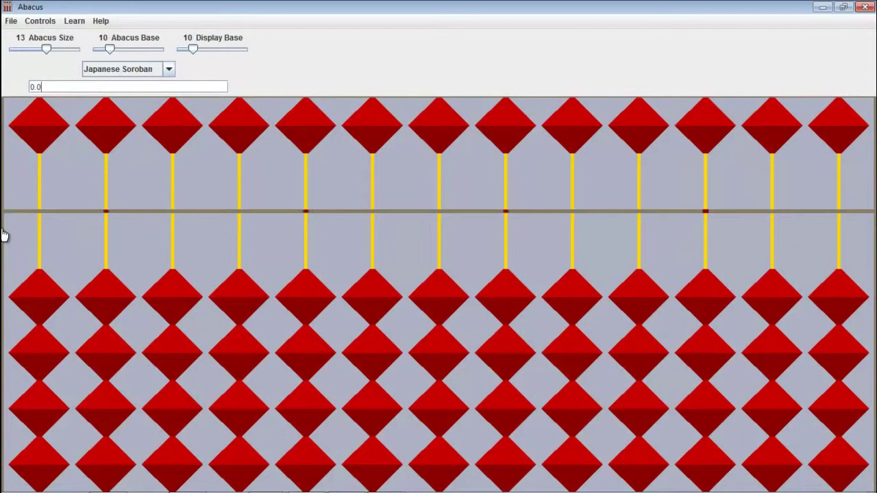
# - Enter the digits 1, 7, 0, 1, 8 on the five leftmost rods
pyautogui.click(50, 289)
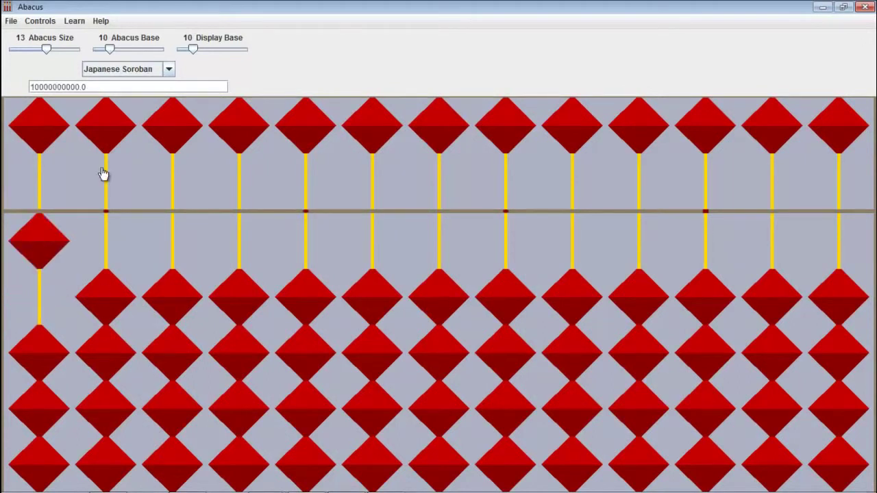
pyautogui.click(103, 133)
pyautogui.click(118, 349)
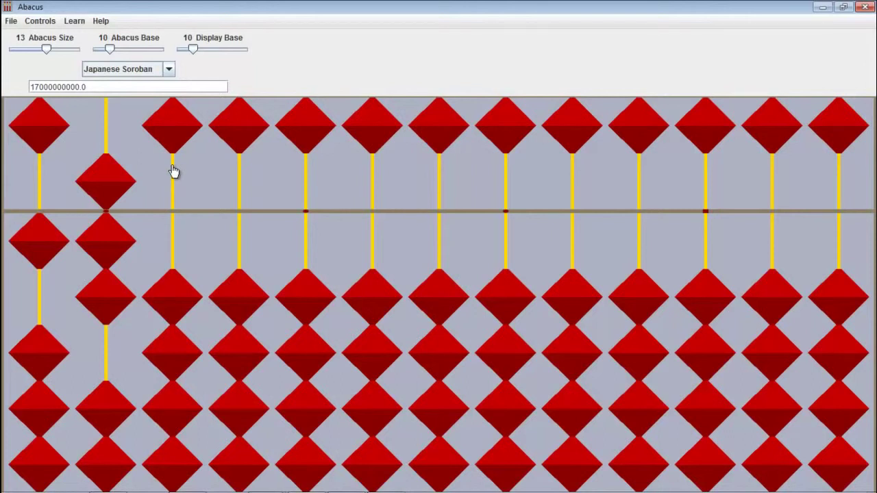
pyautogui.click(242, 149)
pyautogui.click(229, 214)
pyautogui.click(237, 294)
pyautogui.click(313, 142)
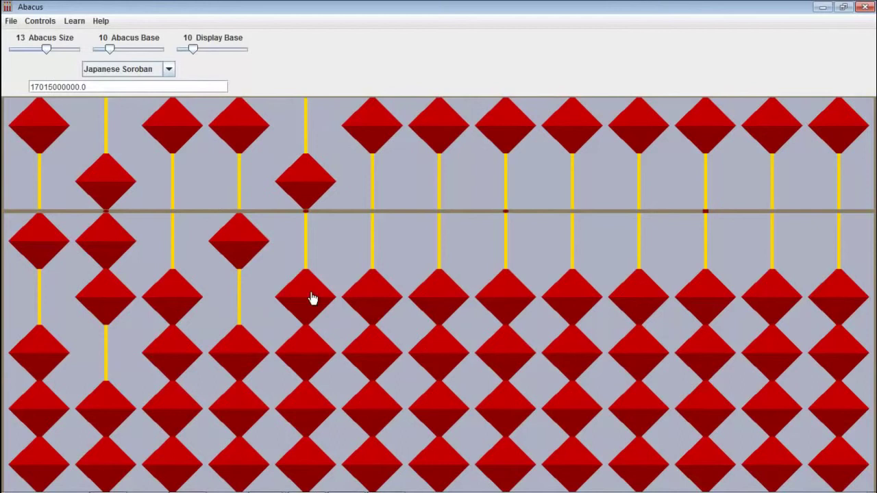
pyautogui.click(317, 414)
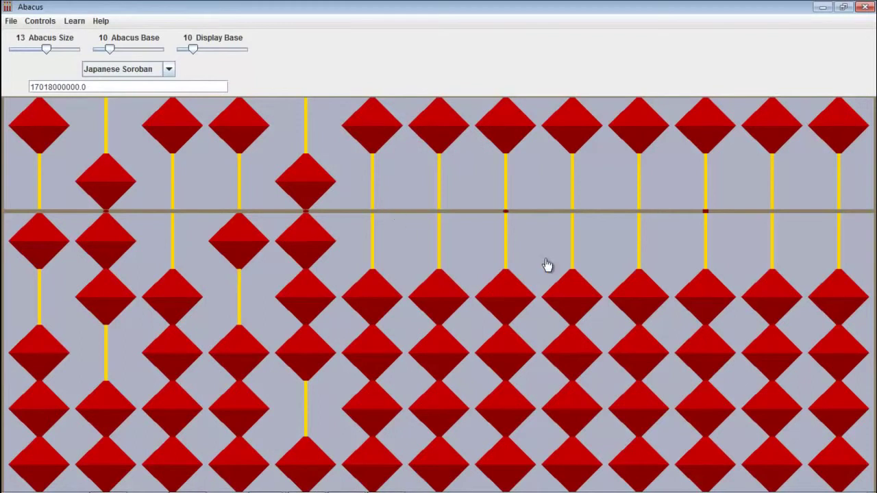
# - Set 1 on the ninth rod and 8 (five plus three) on the tenth rod
pyautogui.click(583, 294)
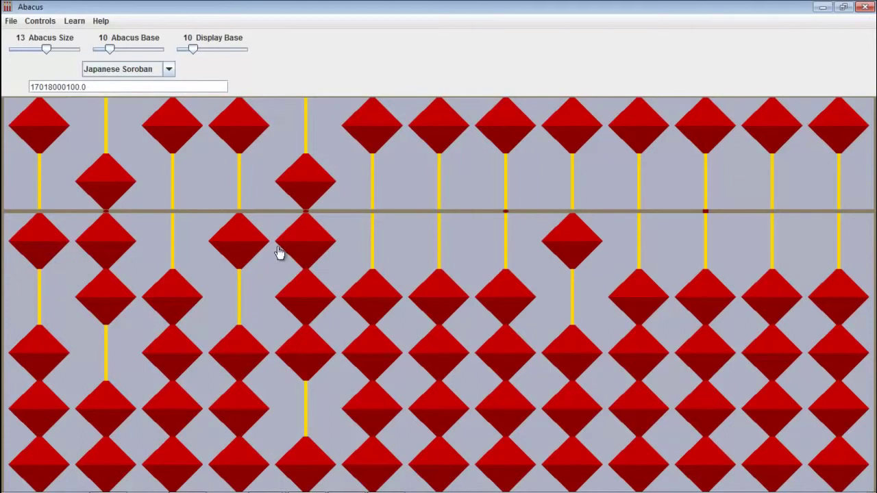
pyautogui.click(647, 148)
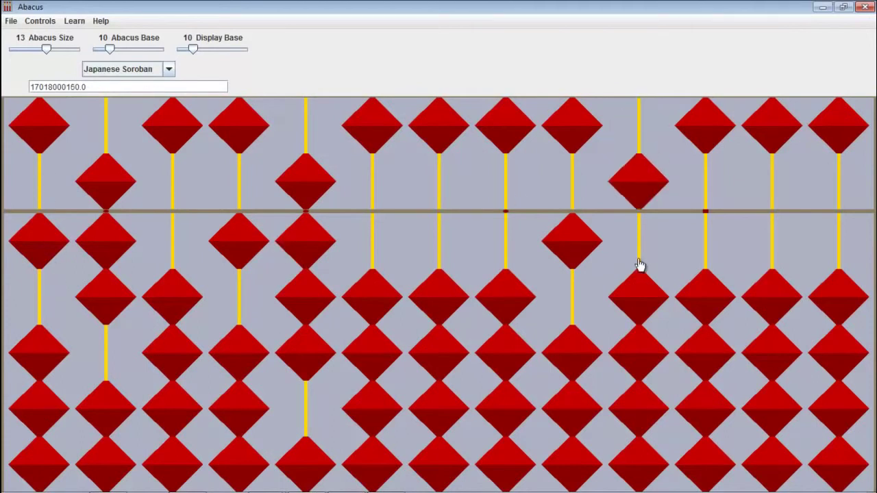
pyautogui.click(638, 400)
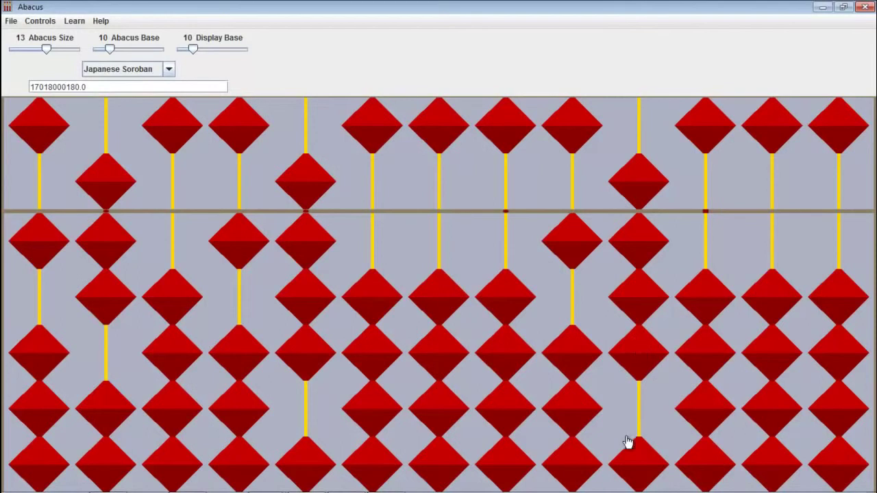
# - Add on the tenth rod, carry one into the ninth rod, and leave 5 on the tenth
pyautogui.click(632, 458)
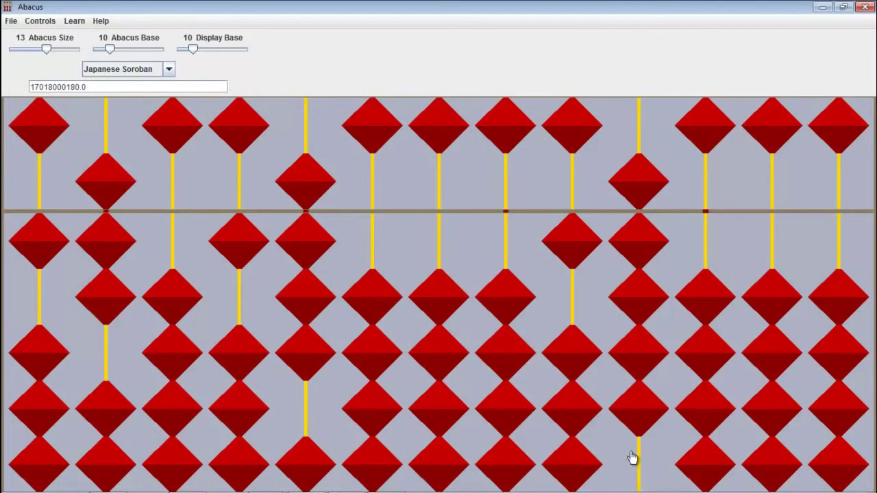
pyautogui.click(583, 377)
pyautogui.click(646, 199)
pyautogui.click(646, 234)
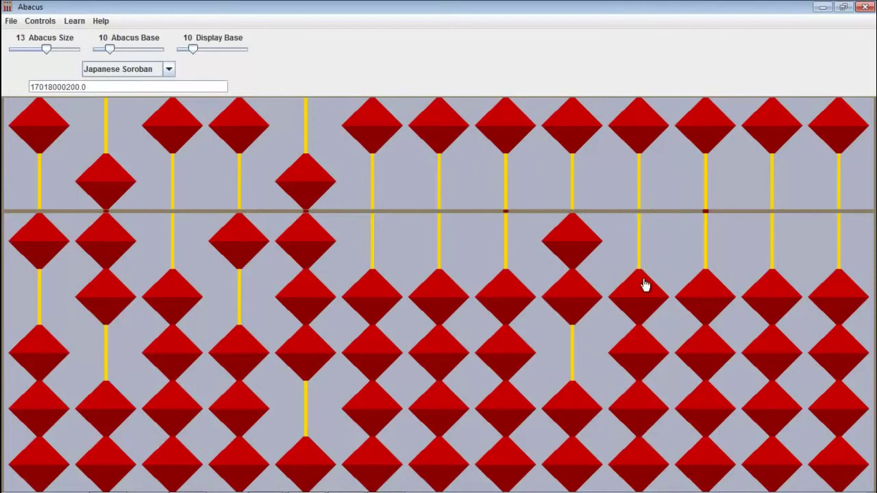
pyautogui.click(644, 290)
pyautogui.click(644, 353)
pyautogui.click(644, 397)
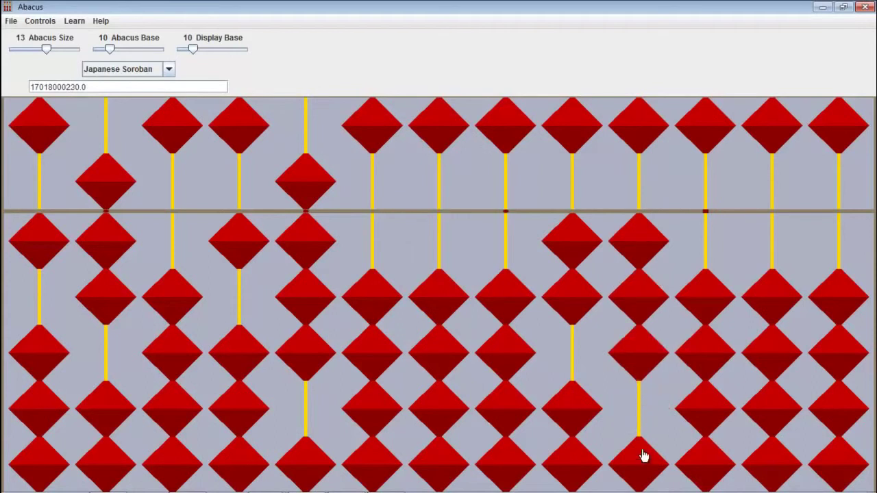
pyautogui.click(642, 455)
pyautogui.click(638, 132)
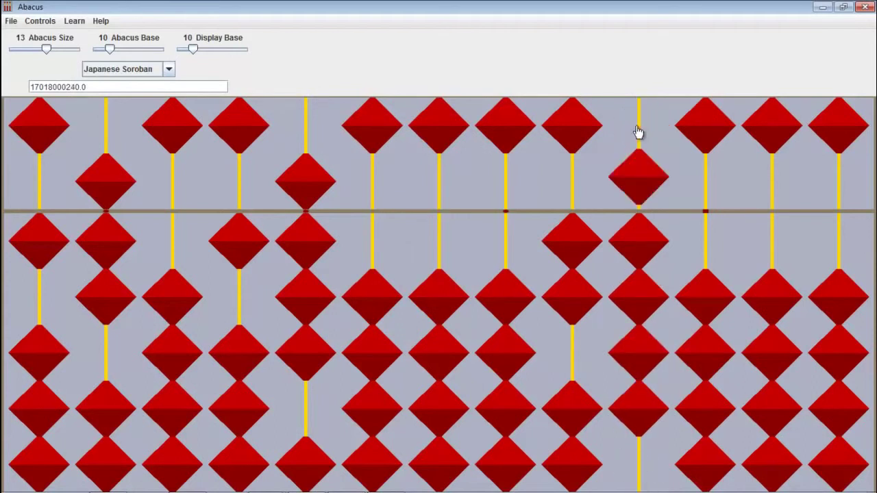
pyautogui.click(633, 238)
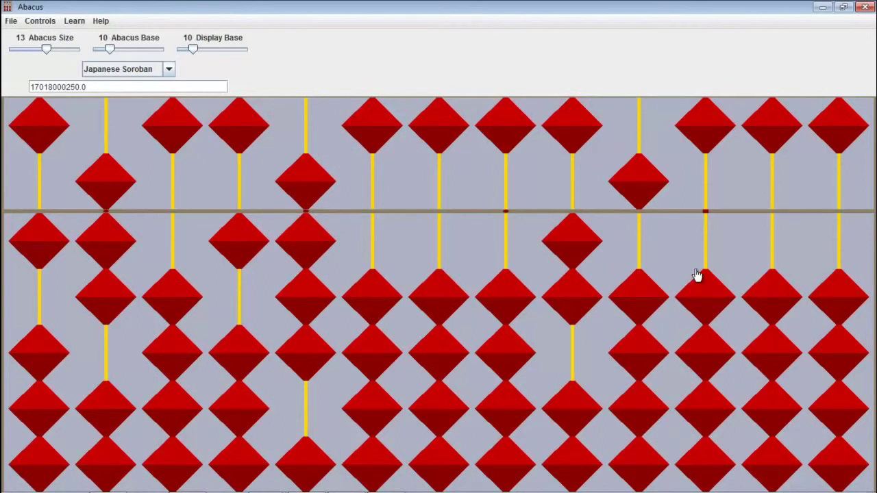
# - Count the tenth rod up again, carry another one into the ninth, and add five on the eleventh
pyautogui.click(644, 296)
pyautogui.click(641, 351)
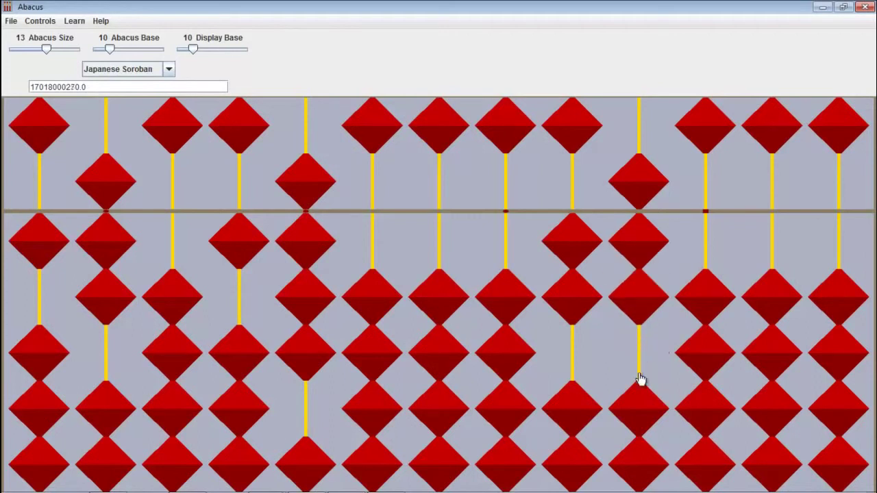
pyautogui.click(644, 401)
pyautogui.click(645, 470)
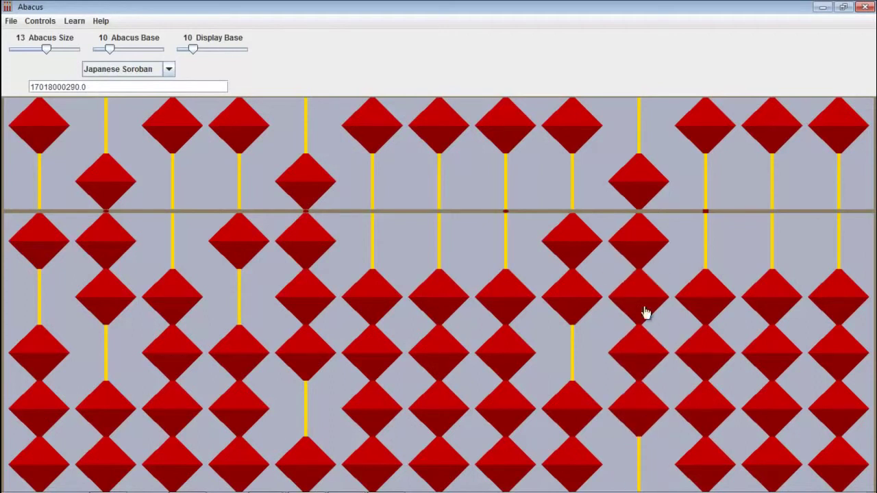
pyautogui.click(574, 408)
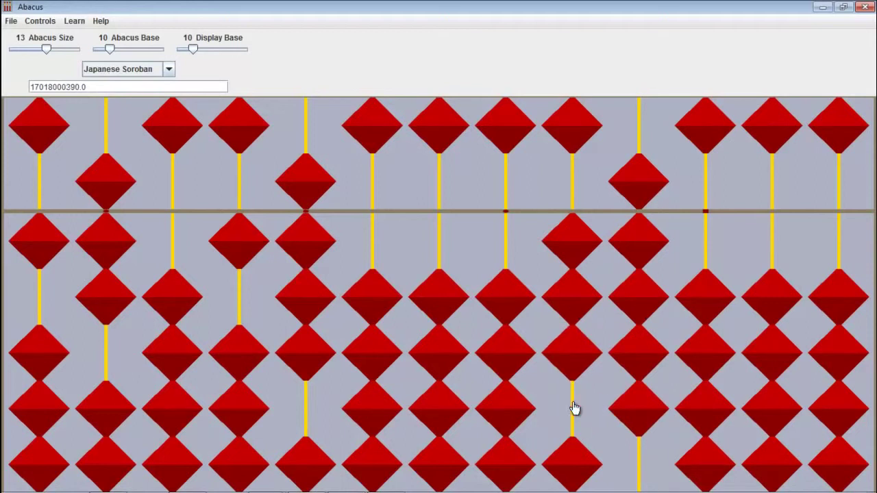
pyautogui.click(638, 199)
pyautogui.click(636, 234)
pyautogui.click(703, 131)
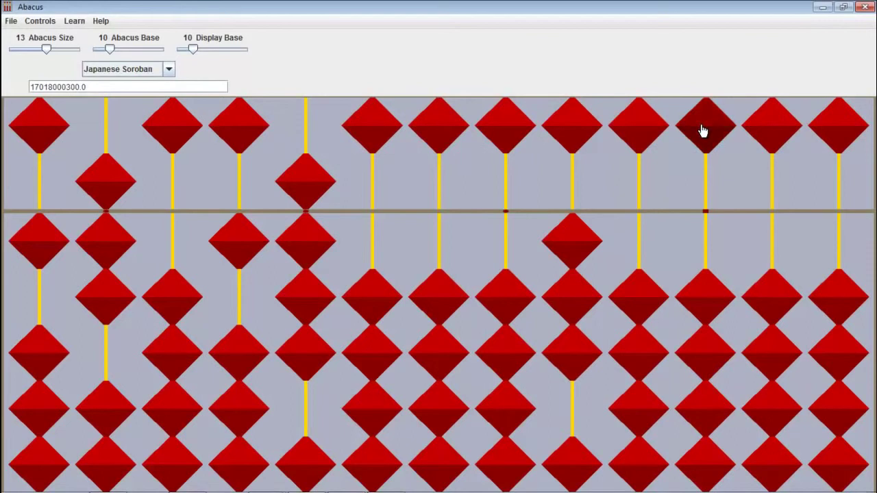
# - Raise one earth bead on the eleventh rod so it shows 6
pyautogui.click(707, 293)
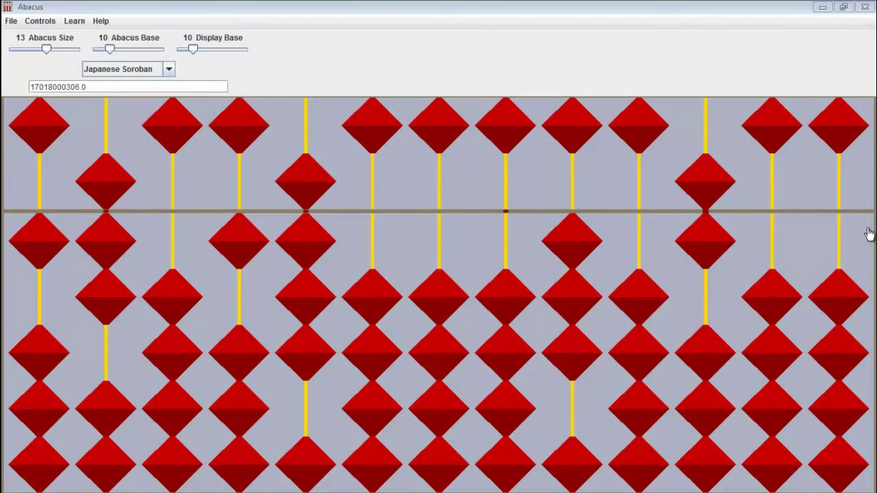
# - Replace the soroban value with 0 to reset all beads
pyautogui.click(157, 86)
pyautogui.doubleClick(156, 86)
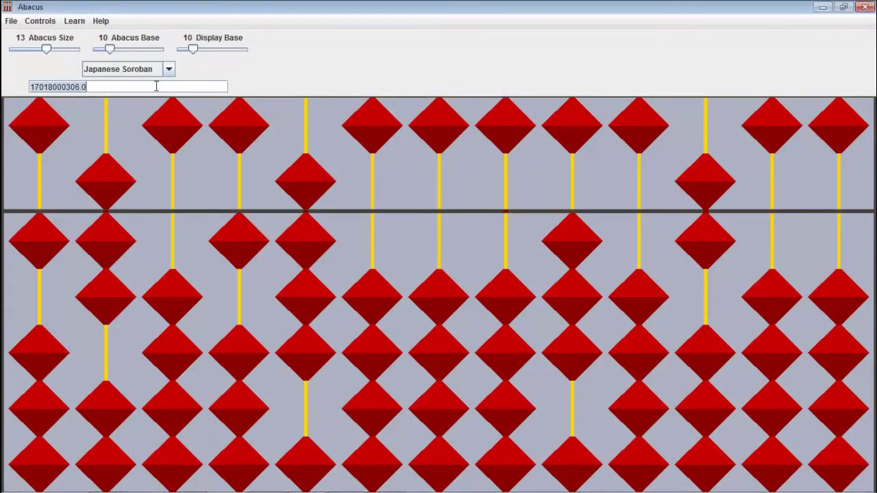
pyautogui.write('0')
pyautogui.press('Return')
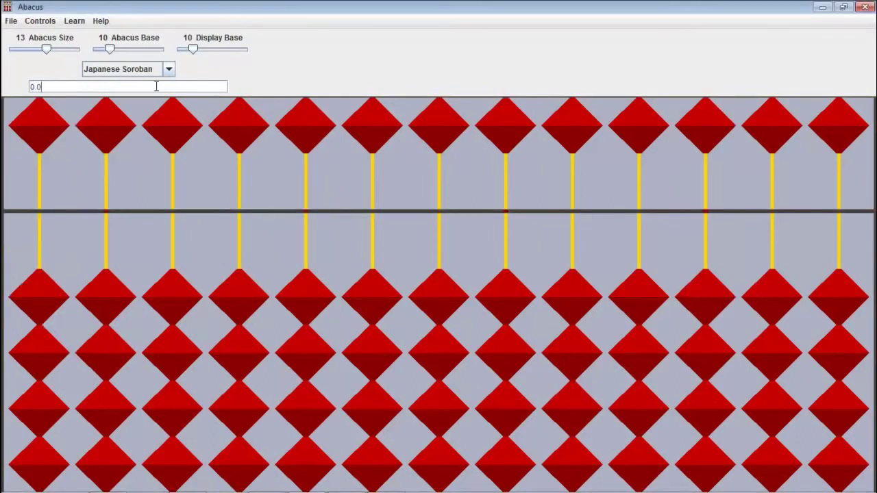
# - Enter 132 on rods one to three and 15 on rods five and six
pyautogui.click(49, 299)
pyautogui.click(115, 405)
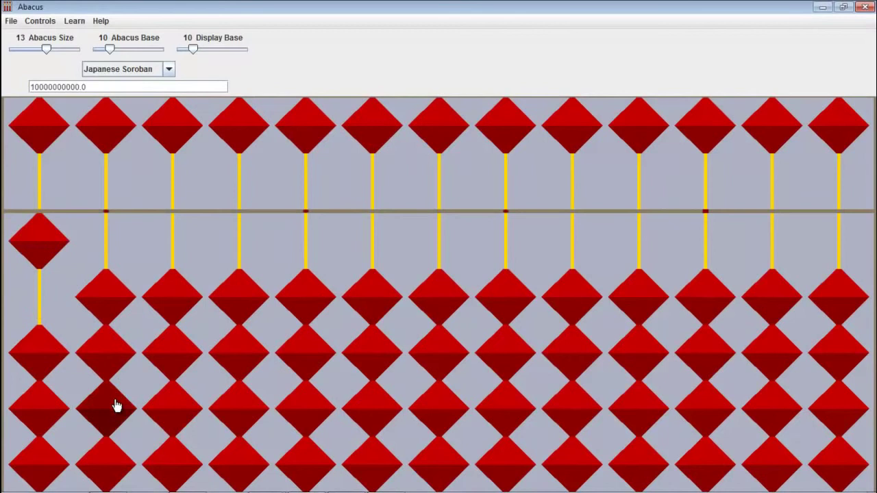
pyautogui.click(180, 340)
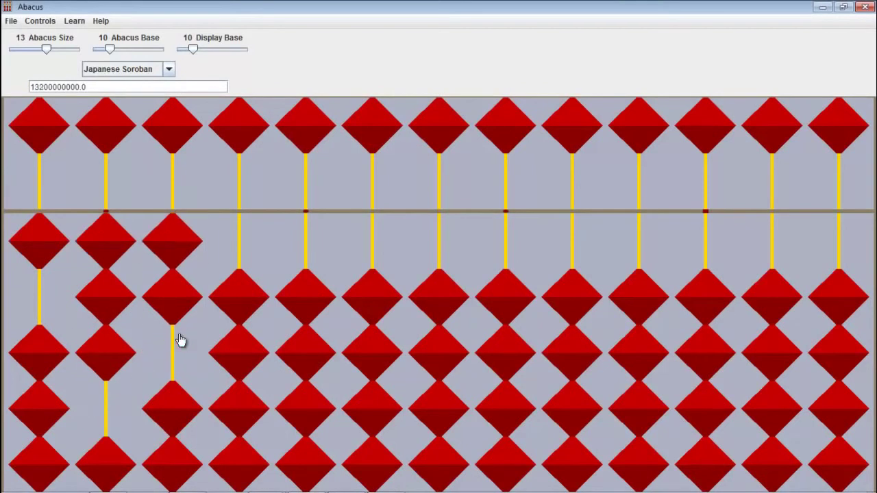
pyautogui.click(306, 281)
pyautogui.click(370, 147)
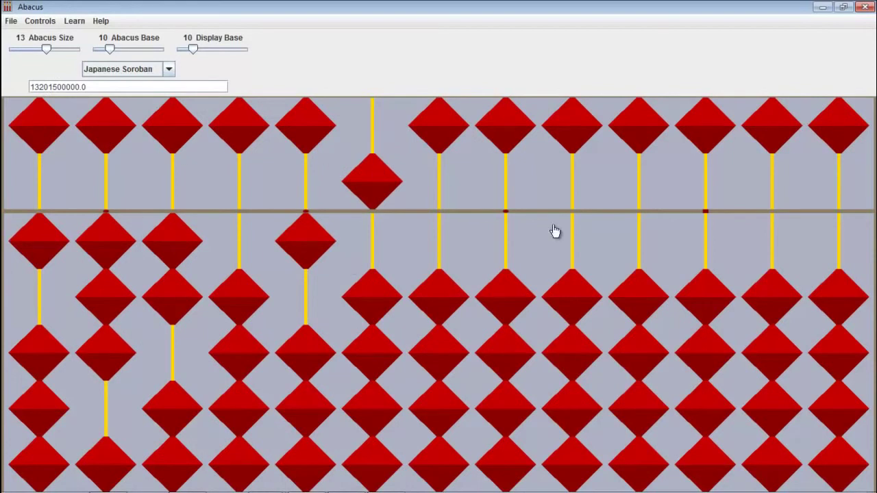
# - Set 1 on the eighth rod, 9 on the ninth, and count up the tenth rod toward 1980
pyautogui.click(505, 301)
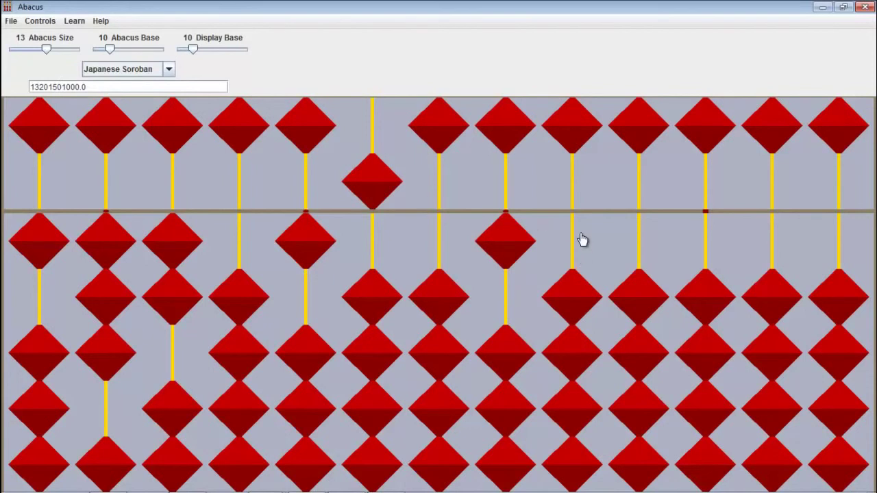
pyautogui.click(578, 151)
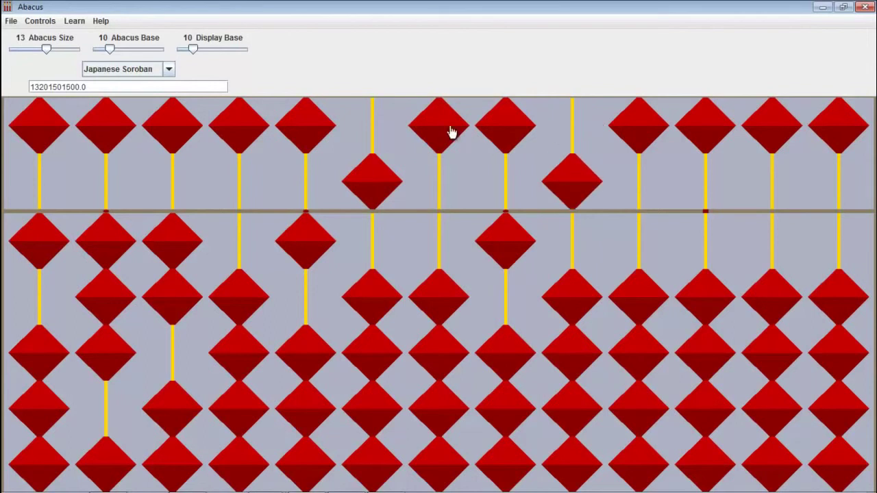
pyautogui.click(579, 299)
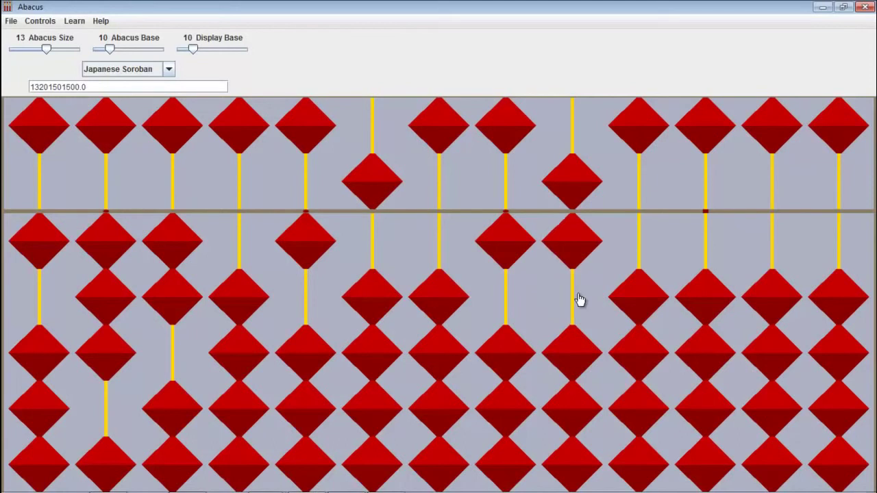
pyautogui.click(580, 350)
pyautogui.click(581, 395)
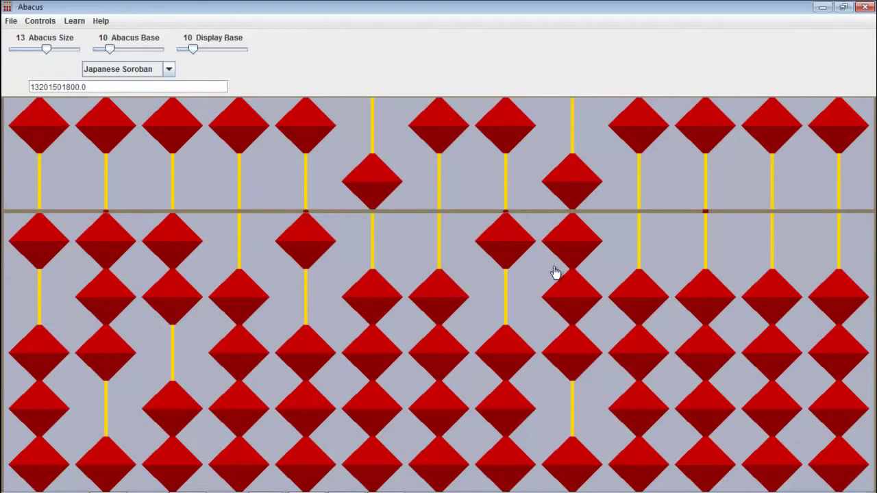
pyautogui.click(641, 146)
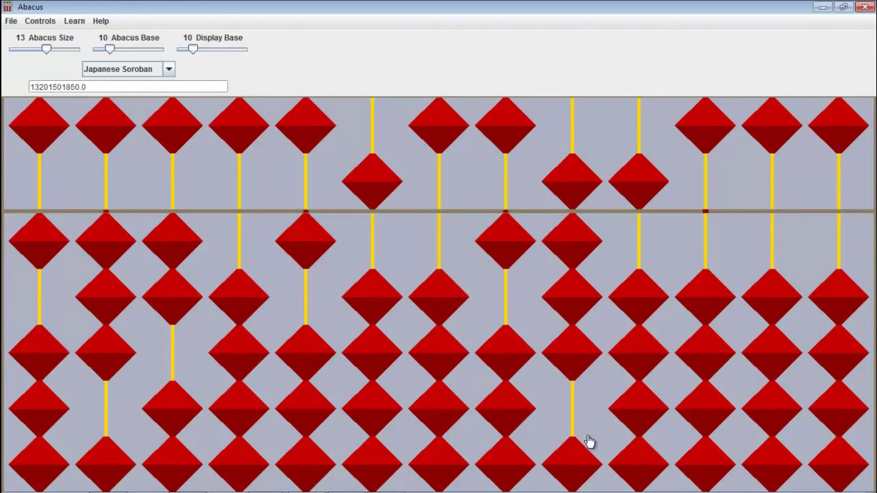
pyautogui.click(582, 460)
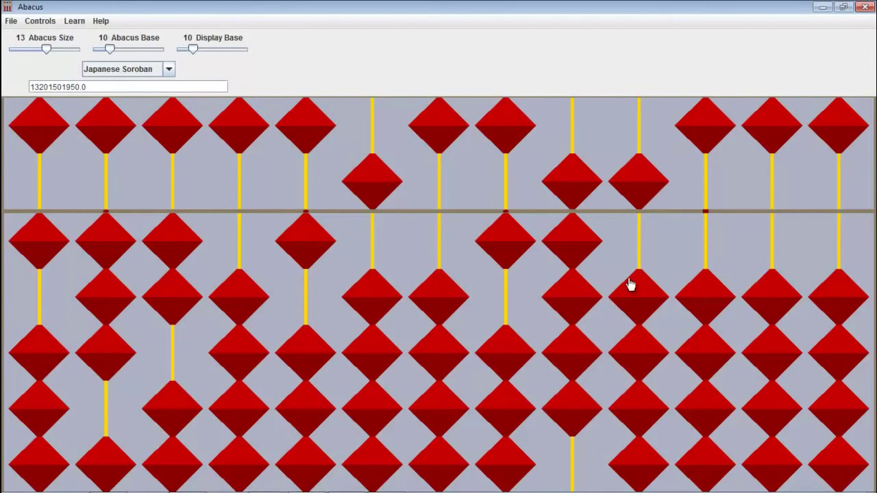
pyautogui.click(647, 304)
pyautogui.click(646, 341)
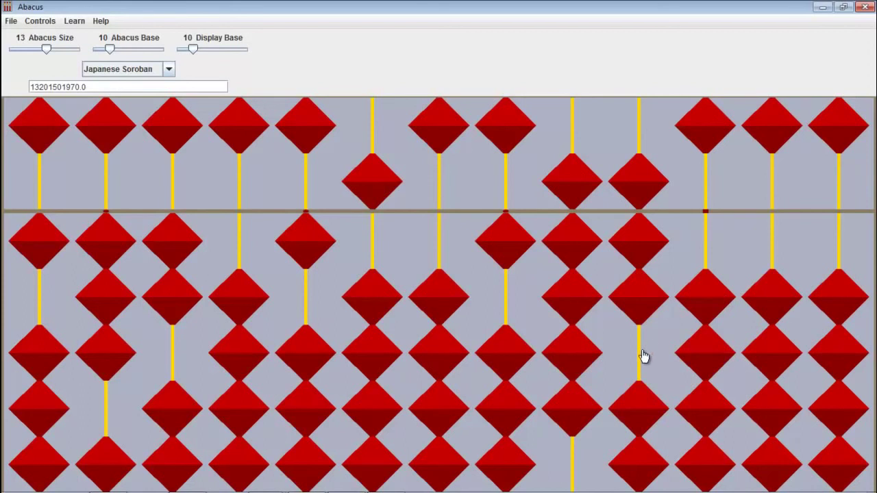
pyautogui.click(641, 410)
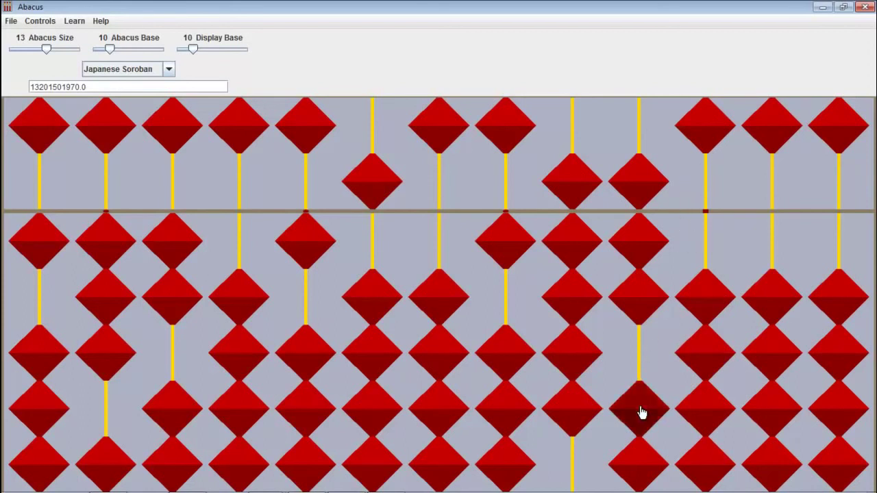